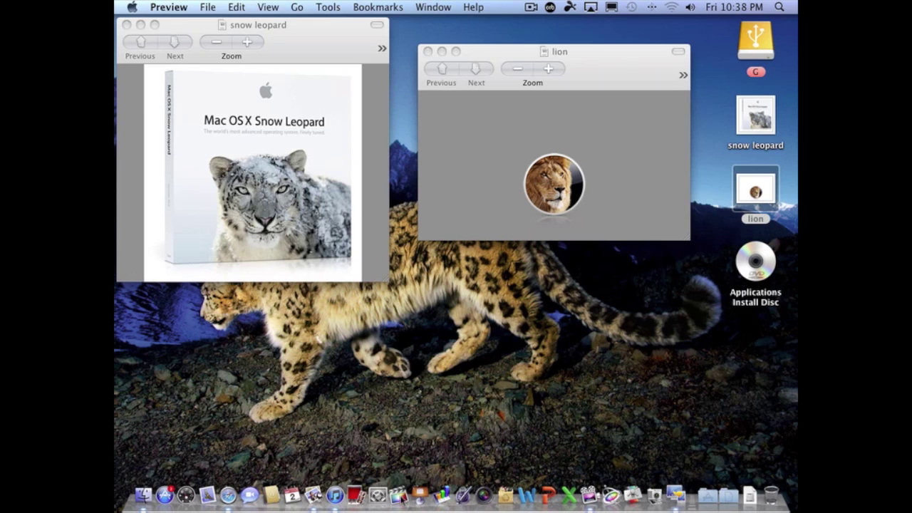
Open System Preferences and launch Disk Utility from the Utilities folder inside Applications
{"action": "left_click", "coordinate": [381, 496]}
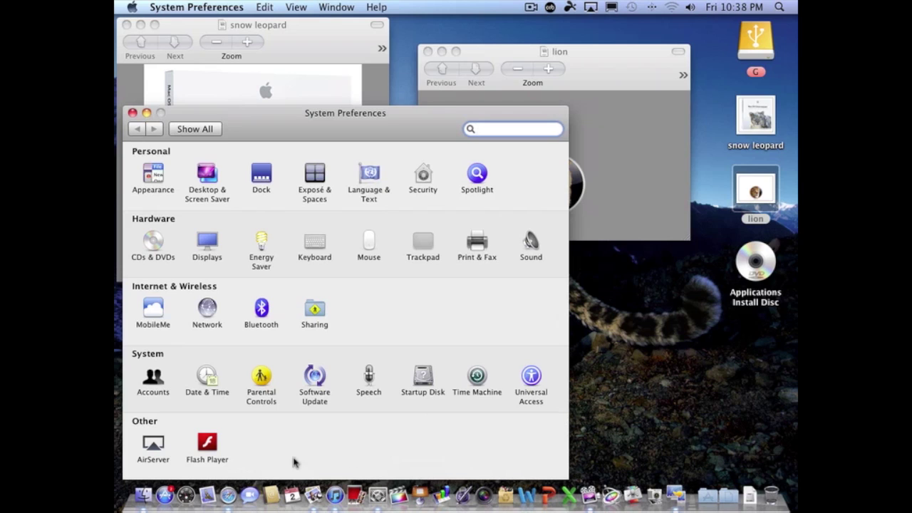
{"action": "left_click", "coordinate": [143, 497]}
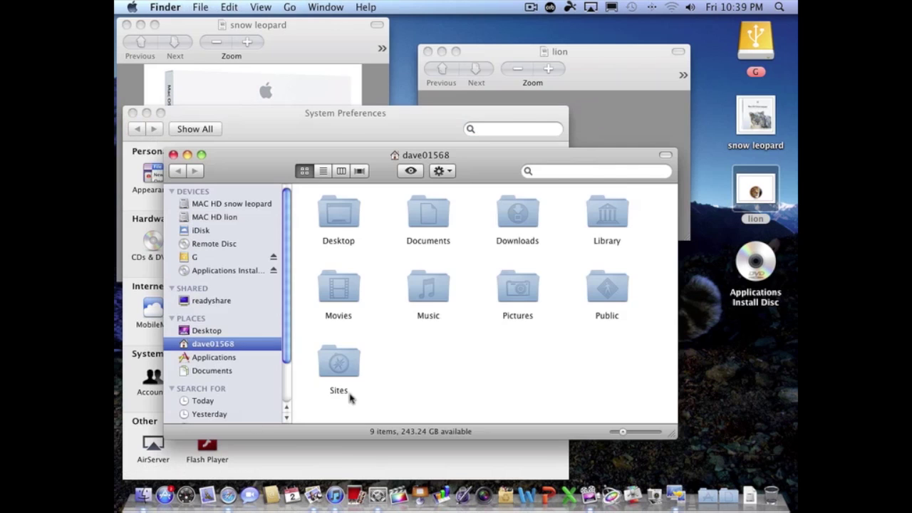
{"action": "left_click", "coordinate": [222, 358]}
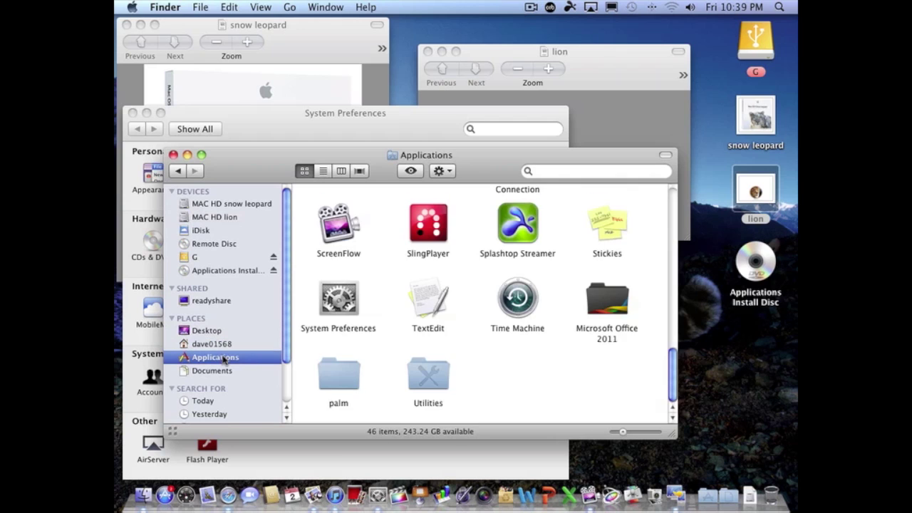
{"action": "double_click", "coordinate": [436, 370]}
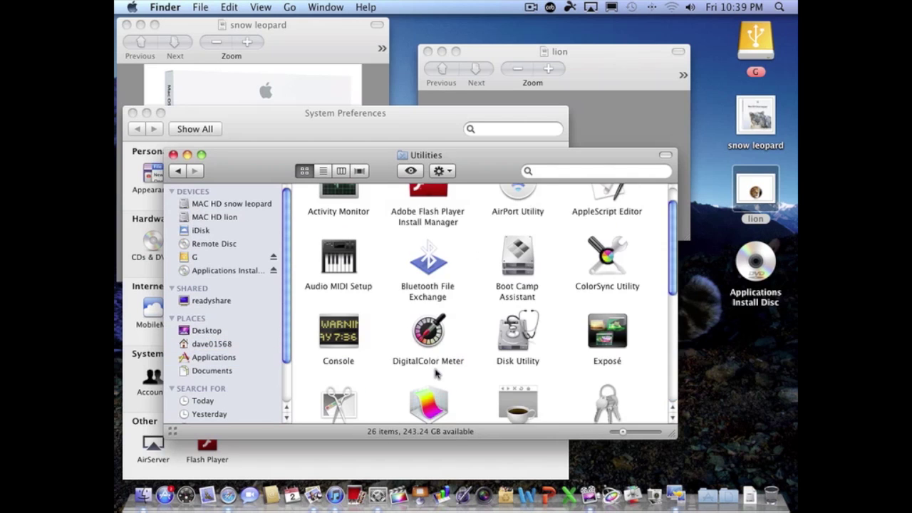
{"action": "double_click", "coordinate": [506, 346]}
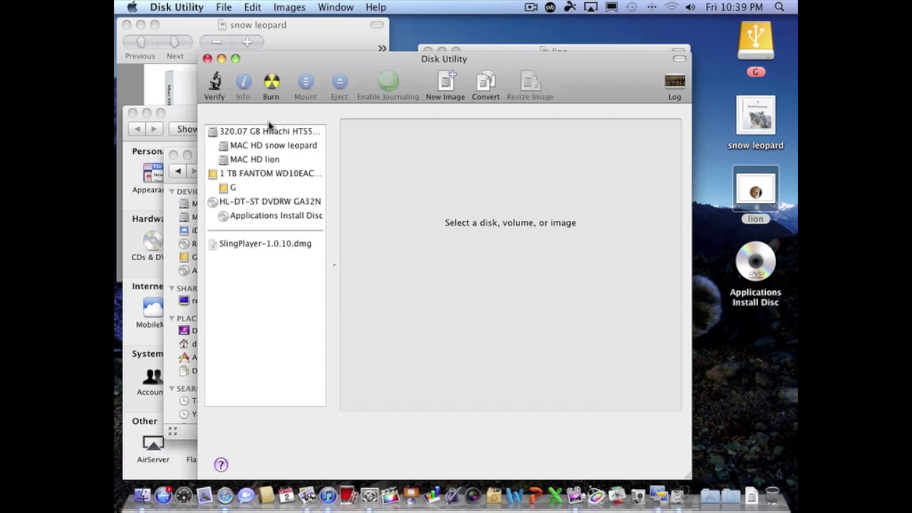
Show the partition layout of the 320.07 GB Hitachi disk and examine the MAC HD lion and MAC HD snow leopard partitions
{"action": "left_click", "coordinate": [231, 134]}
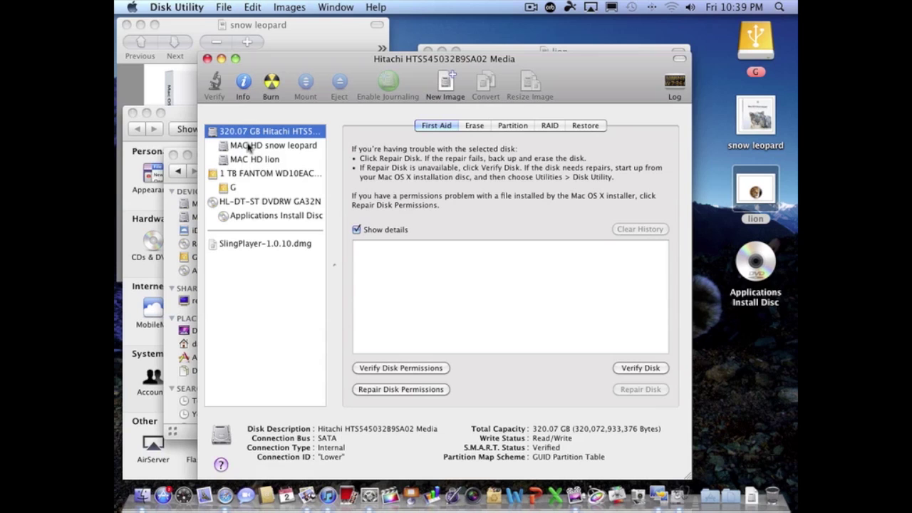
{"action": "left_click", "coordinate": [249, 146]}
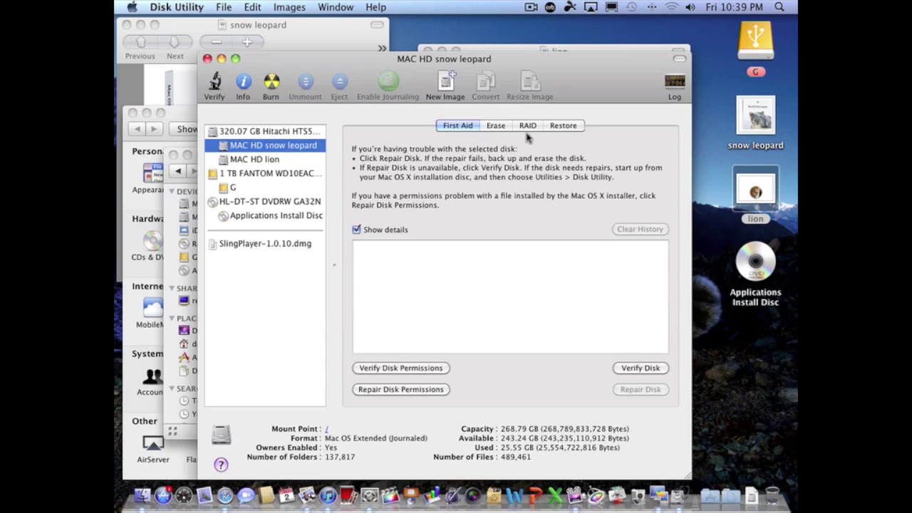
{"action": "left_click", "coordinate": [275, 134]}
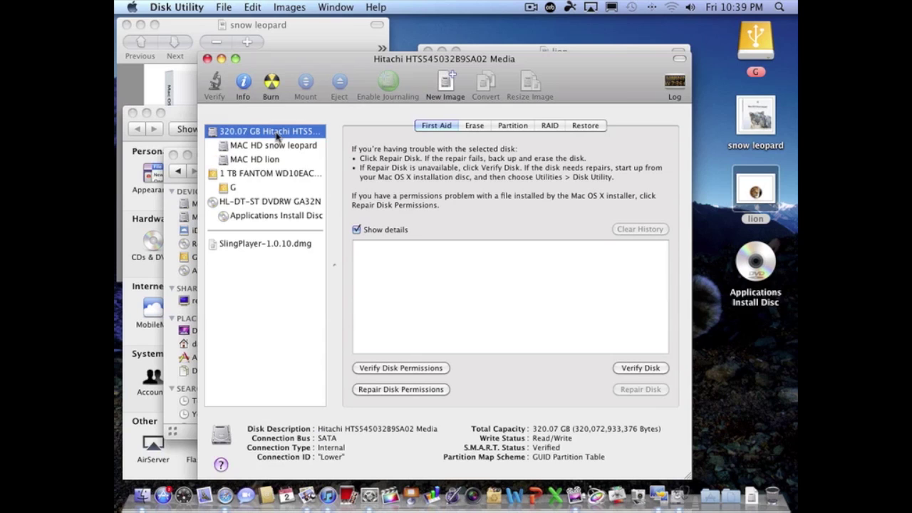
{"action": "left_click", "coordinate": [503, 126]}
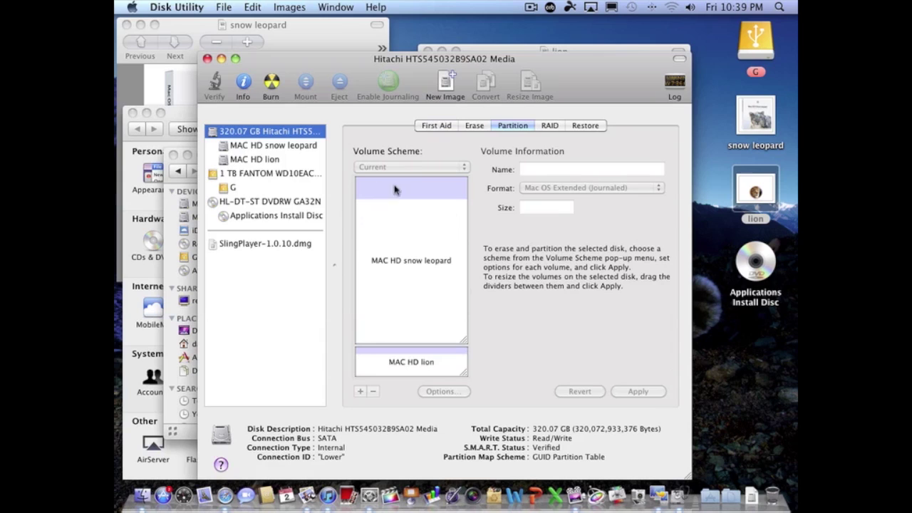
{"action": "mouse_move", "coordinate": [396, 192]}
{"action": "mouse_move", "coordinate": [395, 365]}
{"action": "left_click", "coordinate": [427, 362]}
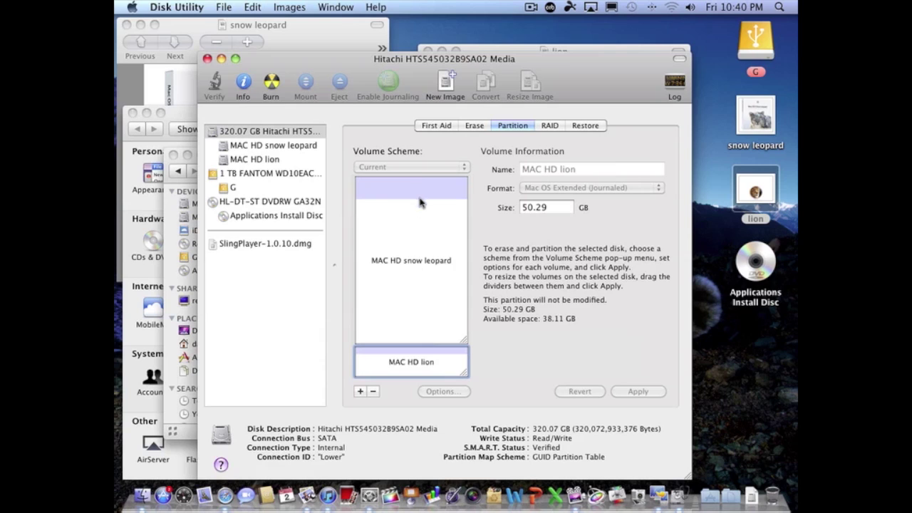
{"action": "left_click", "coordinate": [415, 222]}
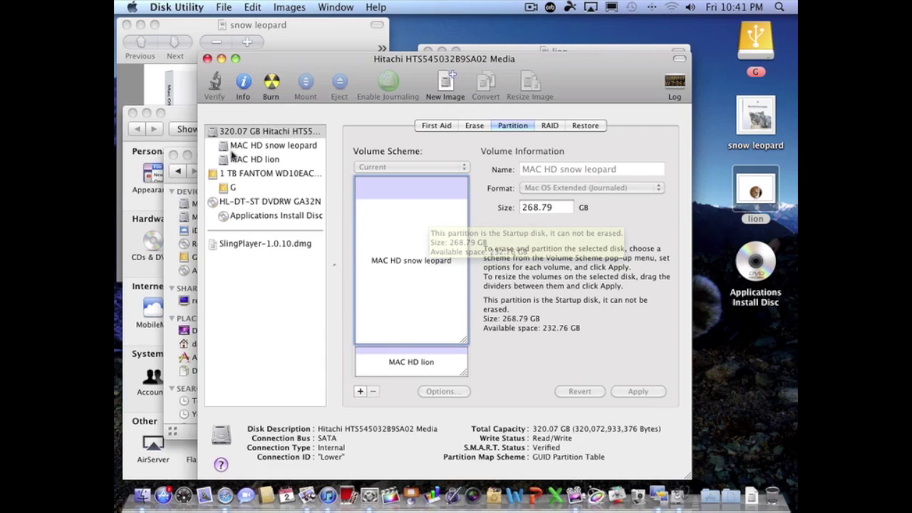
View the volume details of MAC HD snow leopard and MAC HD lion, closing Disk Utility and the Utilities folder when done
{"action": "left_click", "coordinate": [278, 147]}
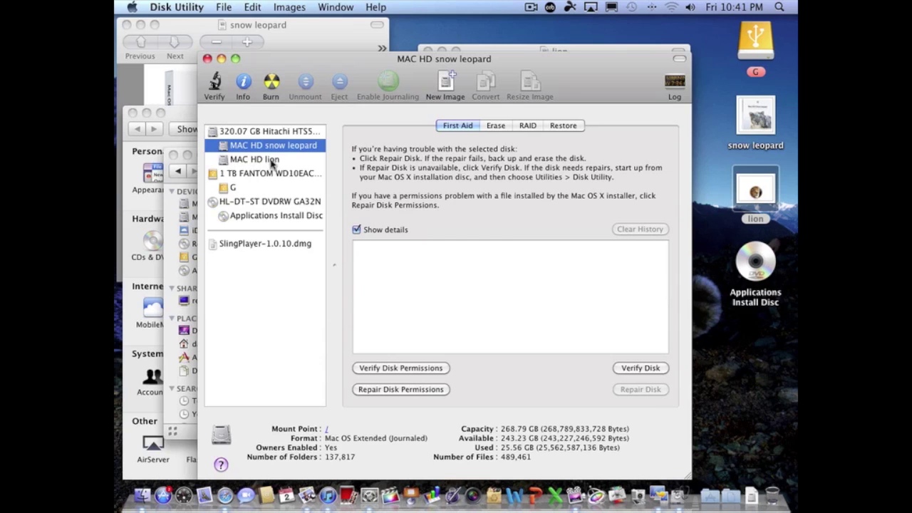
{"action": "left_click", "coordinate": [242, 162]}
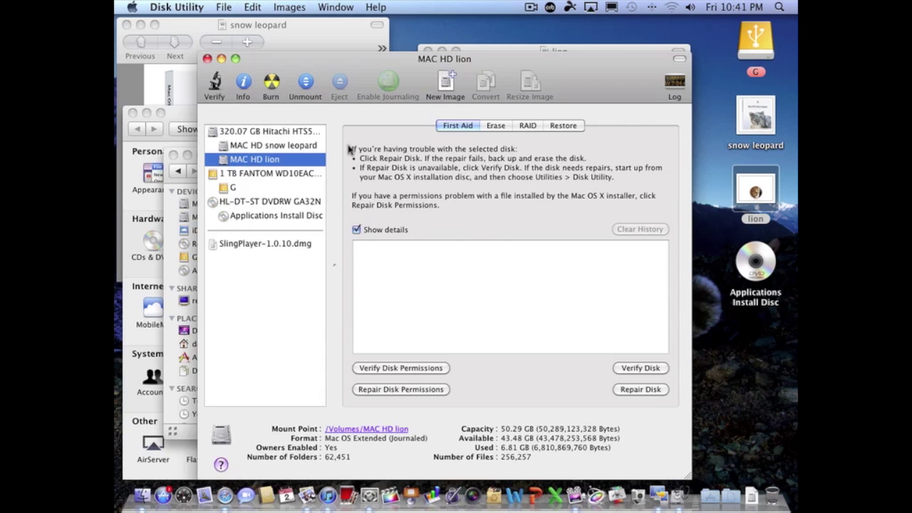
{"action": "left_click", "coordinate": [208, 59]}
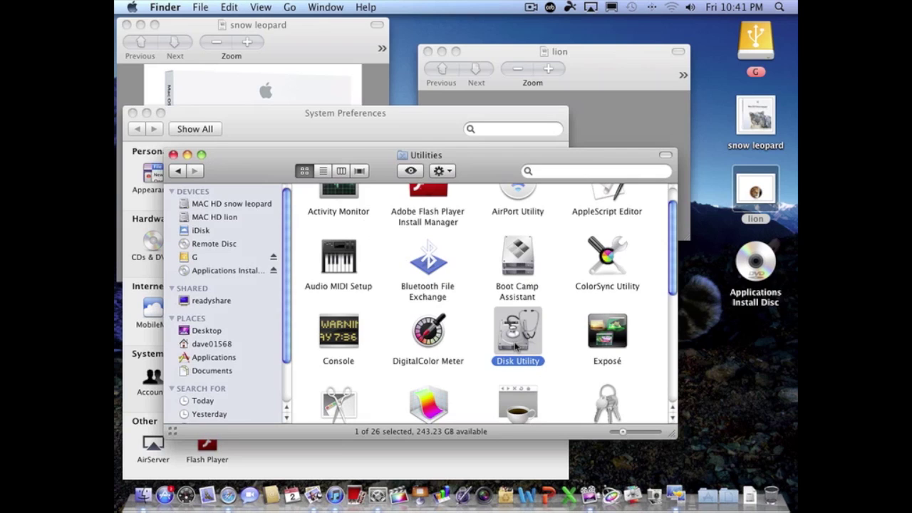
{"action": "left_click", "coordinate": [173, 155]}
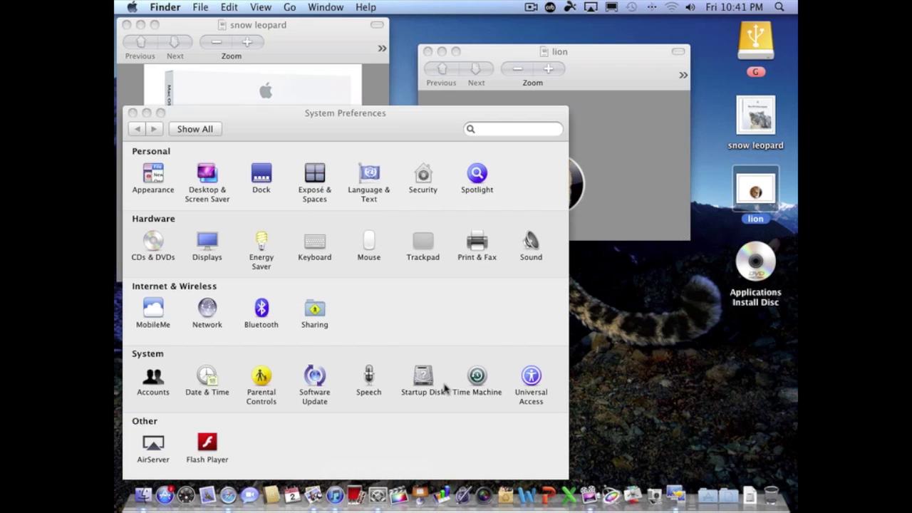
Check the available systems in the Startup Disk preferences and look at the contents of the Applications Install Disc
{"action": "left_click", "coordinate": [427, 385]}
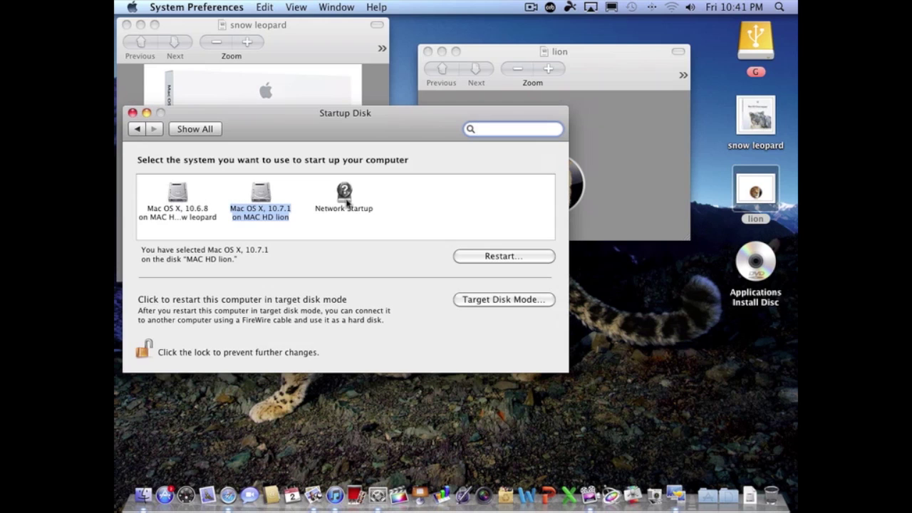
{"action": "double_click", "coordinate": [767, 265]}
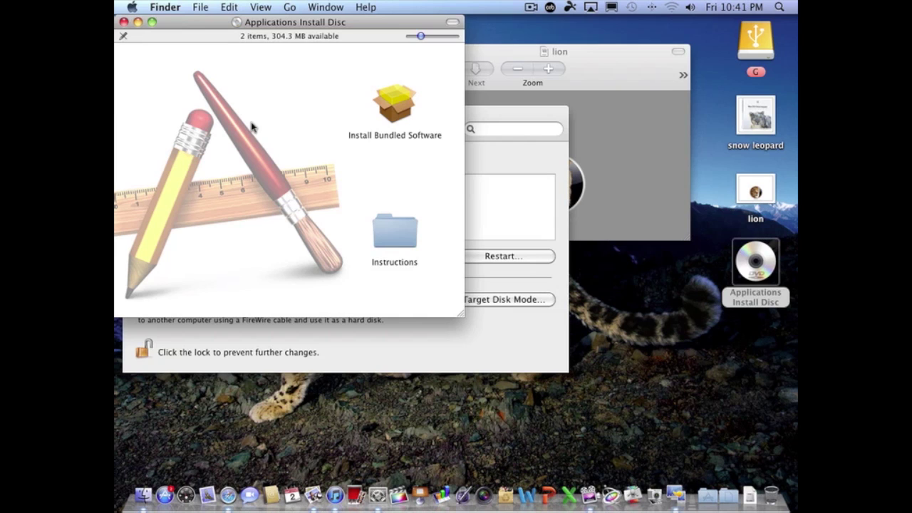
{"action": "left_click", "coordinate": [124, 22]}
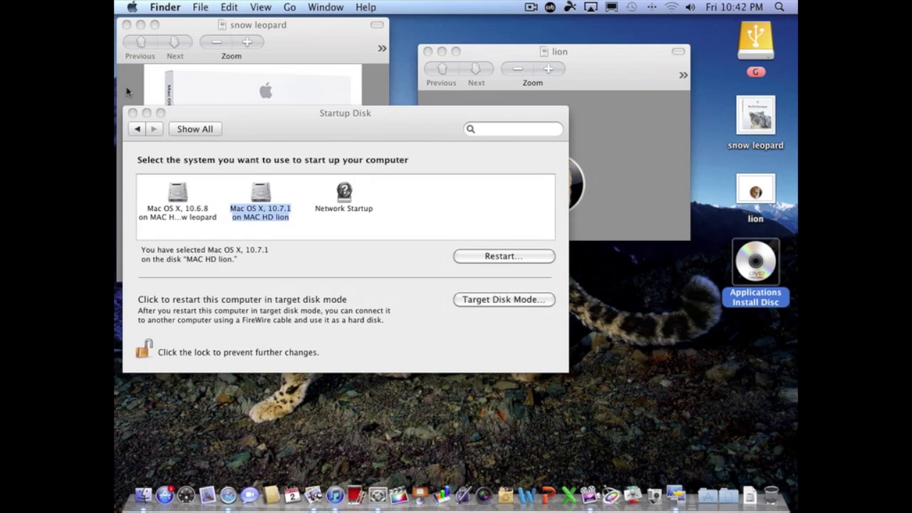
Close the Startup Disk preferences and the snow leopard and lion images
{"action": "left_click", "coordinate": [132, 114]}
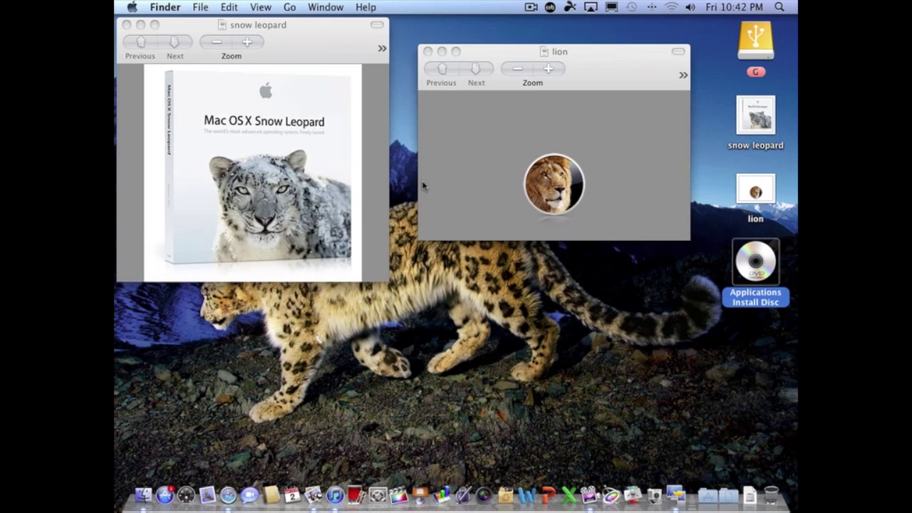
{"action": "left_click", "coordinate": [126, 25]}
{"action": "left_click", "coordinate": [428, 51]}
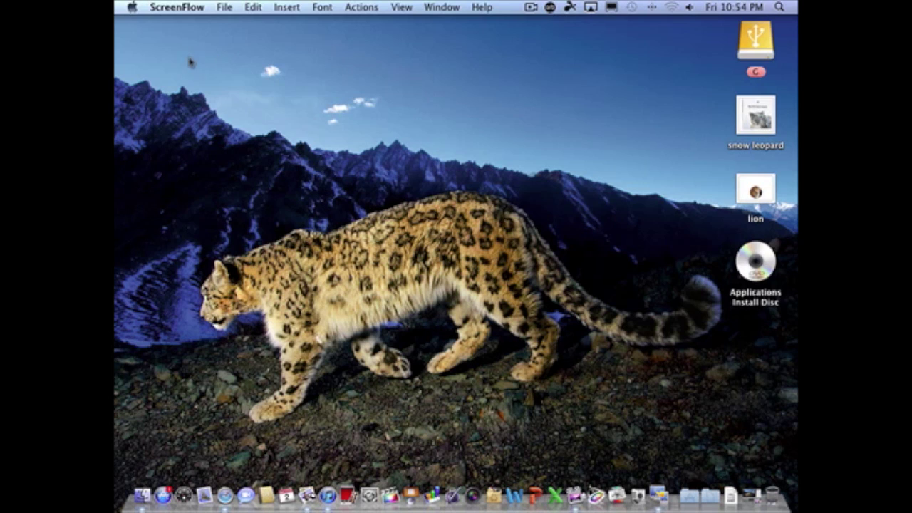
Browse the MAC HD snow leopard and MAC HD lion volumes in a Finder window
{"action": "left_click", "coordinate": [131, 9]}
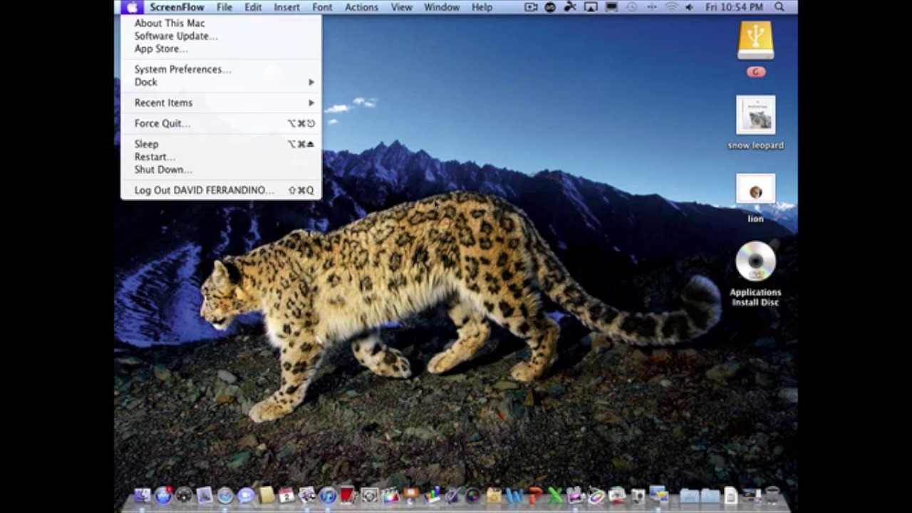
{"action": "left_click", "coordinate": [142, 494]}
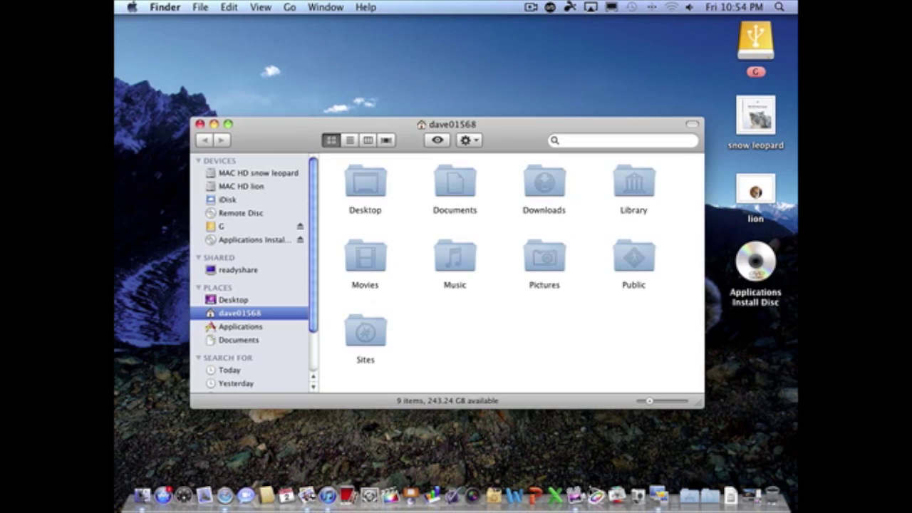
{"action": "left_click", "coordinate": [240, 174]}
{"action": "left_click", "coordinate": [233, 186]}
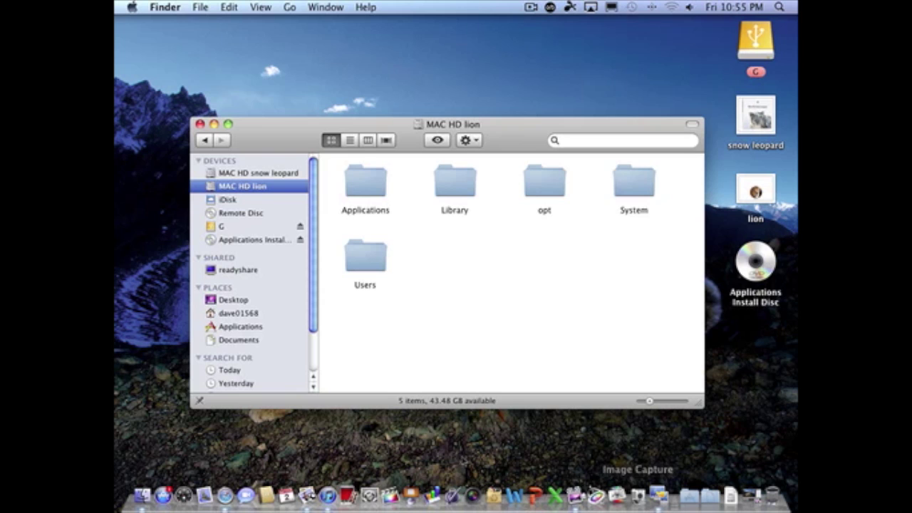
Open the Startup Disk preferences to identify the system on MAC HD lion, and close them
{"action": "left_click", "coordinate": [369, 493]}
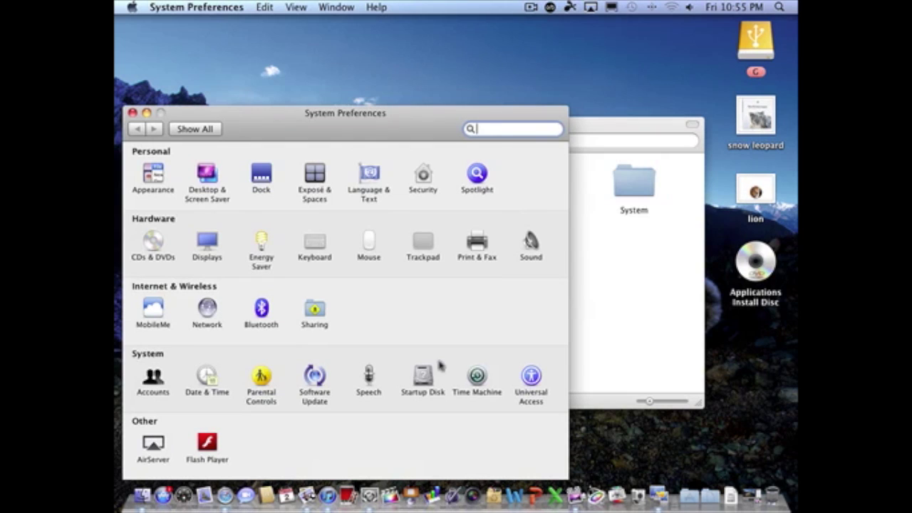
{"action": "left_click", "coordinate": [415, 384]}
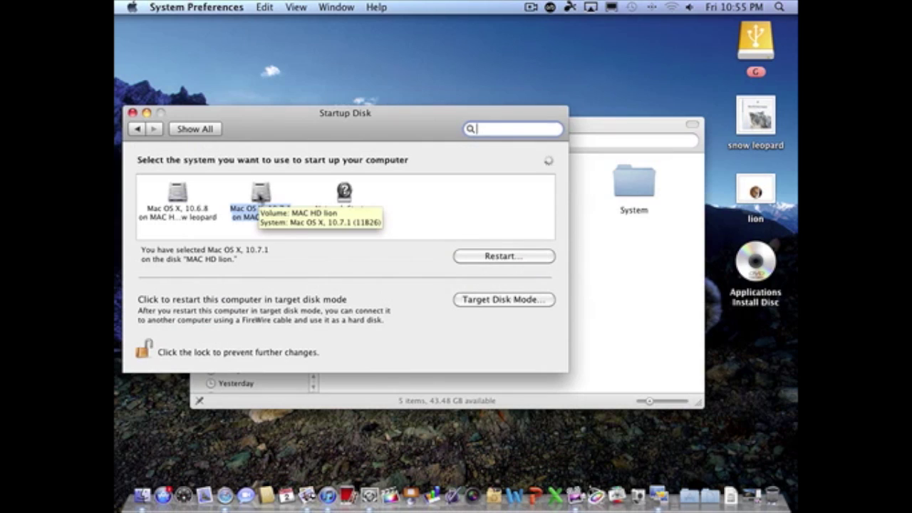
{"action": "left_click", "coordinate": [132, 113]}
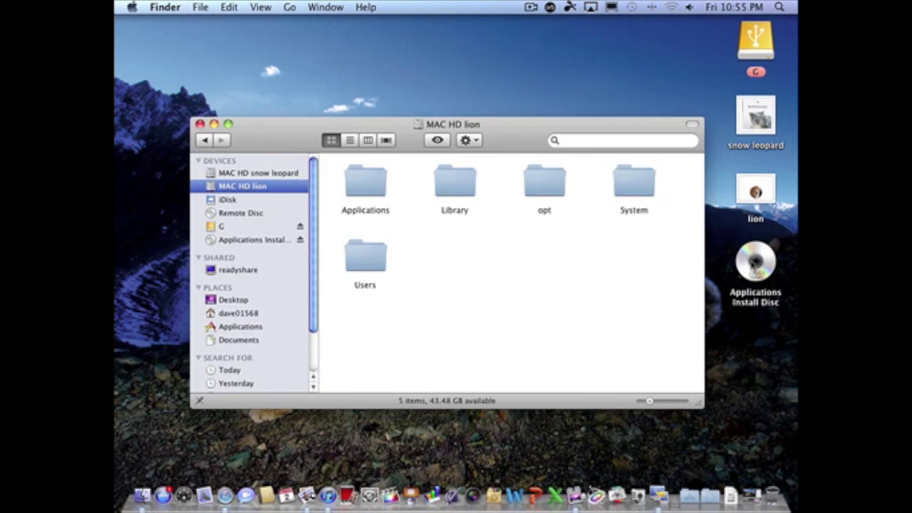
Select the Applications Install Disc on the desktop and close the MAC HD lion folder window
{"action": "left_click", "coordinate": [756, 264]}
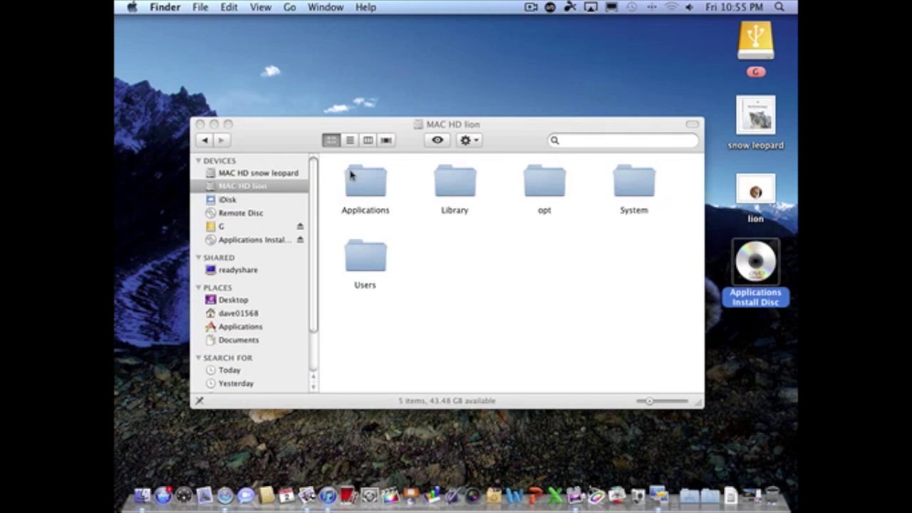
{"action": "left_click", "coordinate": [200, 126]}
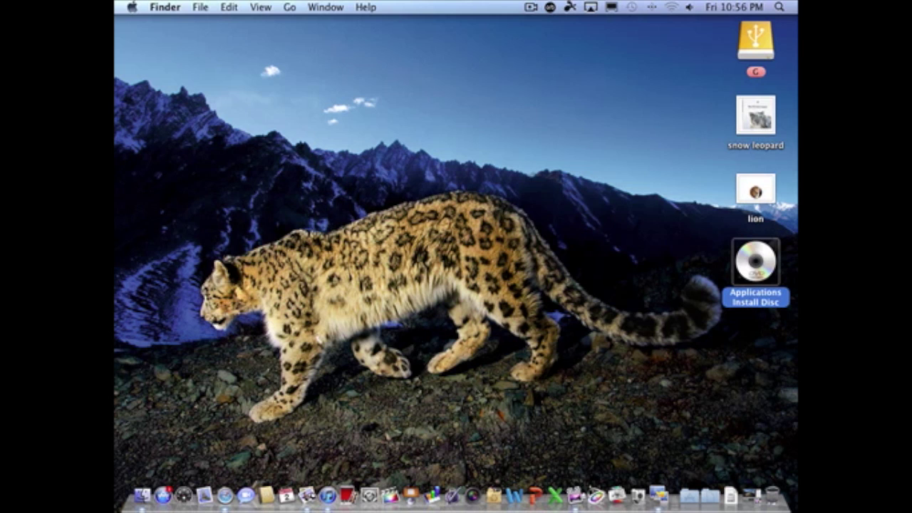
Review the Startup Disk choices for the two installed Mac OS X systems again and close System Preferences
{"action": "left_click", "coordinate": [369, 496]}
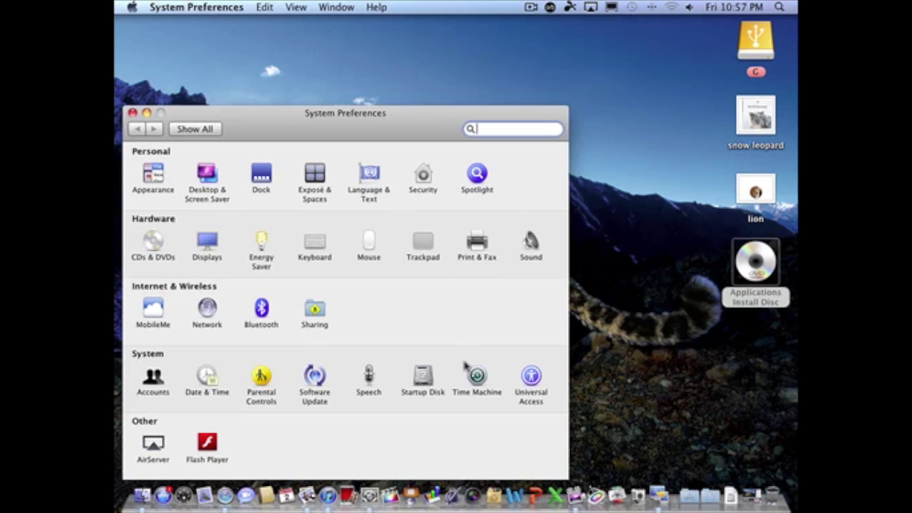
{"action": "left_click", "coordinate": [423, 374]}
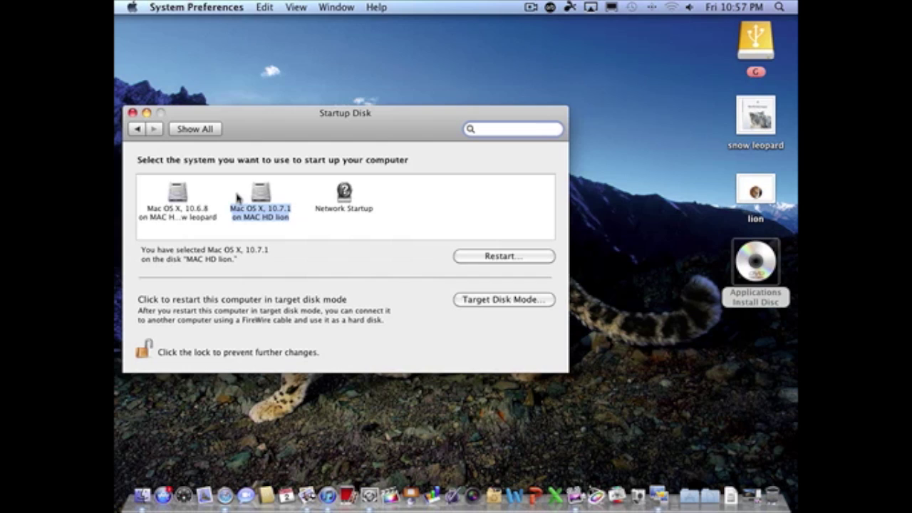
{"action": "left_click", "coordinate": [133, 113]}
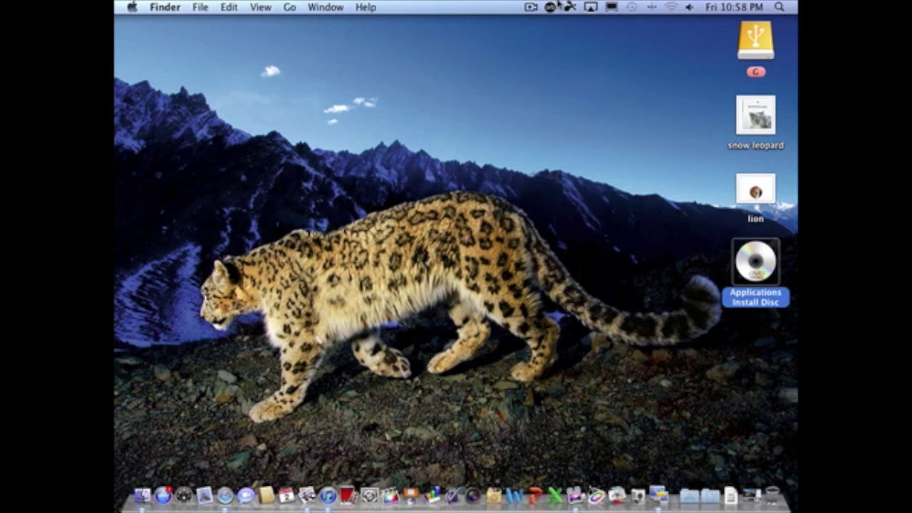
{"action": "left_click", "coordinate": [536, 8]}
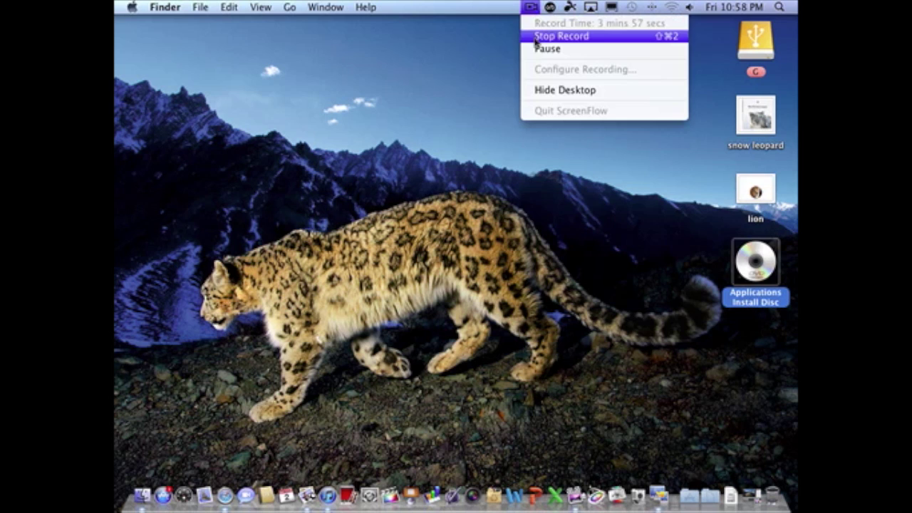